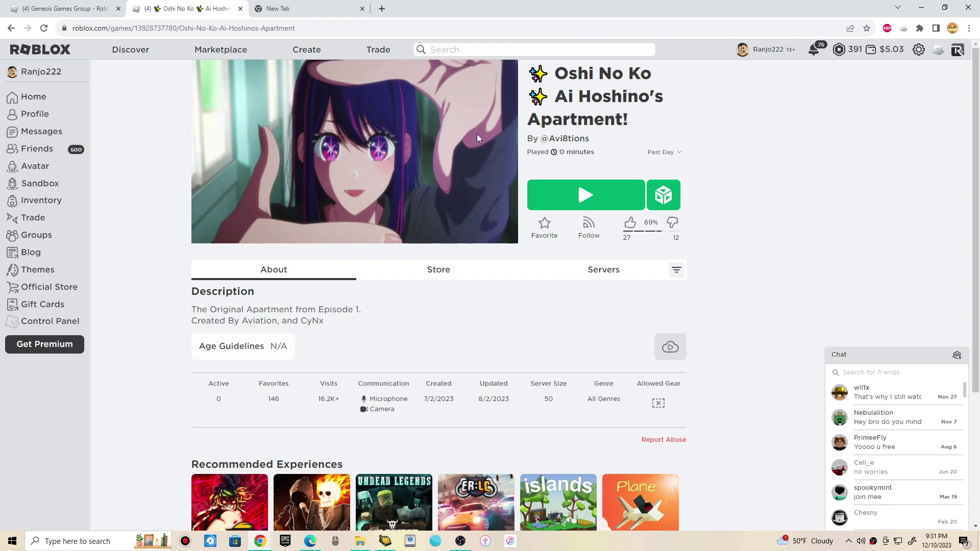
Step: Launch the Ai Hoshino's Apartment experience and dismiss the Roblox install notice
click(557, 202)
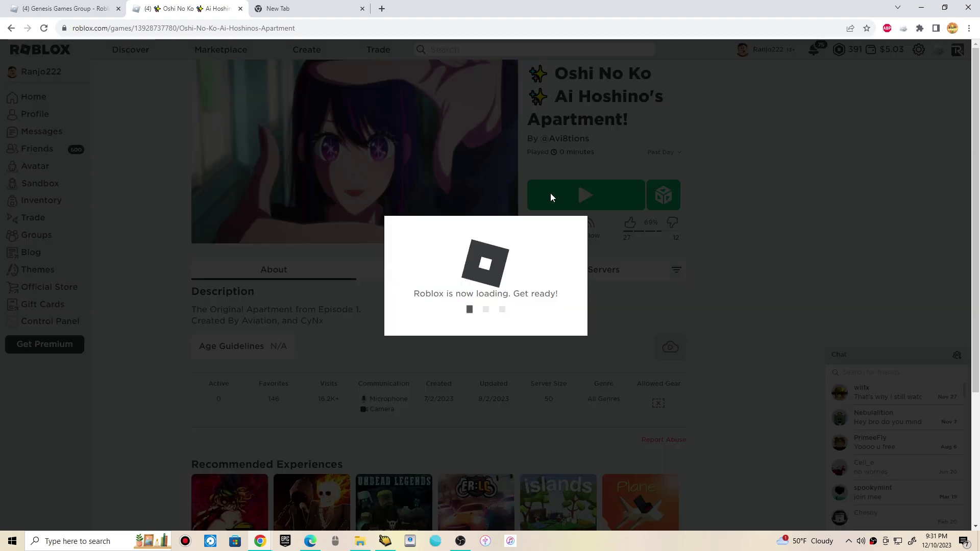
click(395, 148)
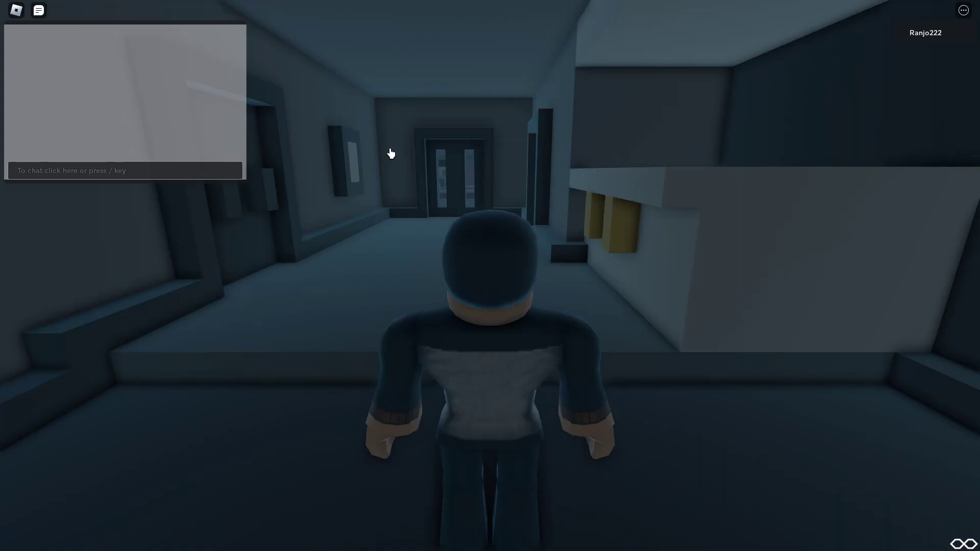
Step: Walk through the double door and turn toward the living room's white counter
key(w)
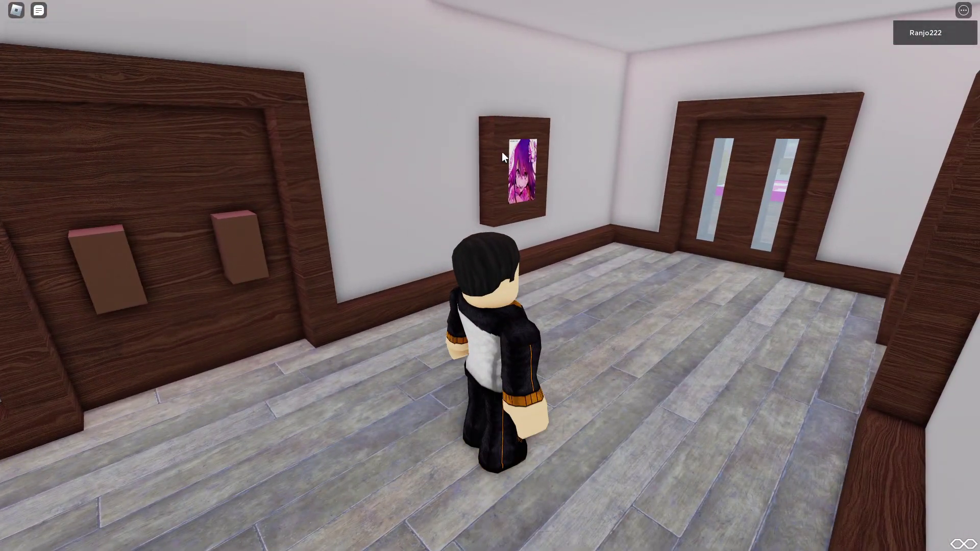
key(w)
key(w)
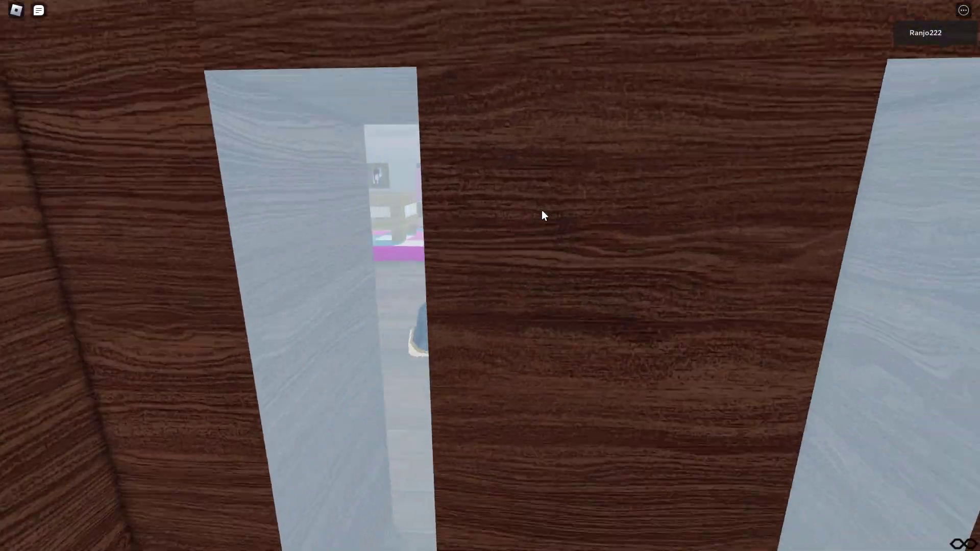
scroll(541, 210, down, 5)
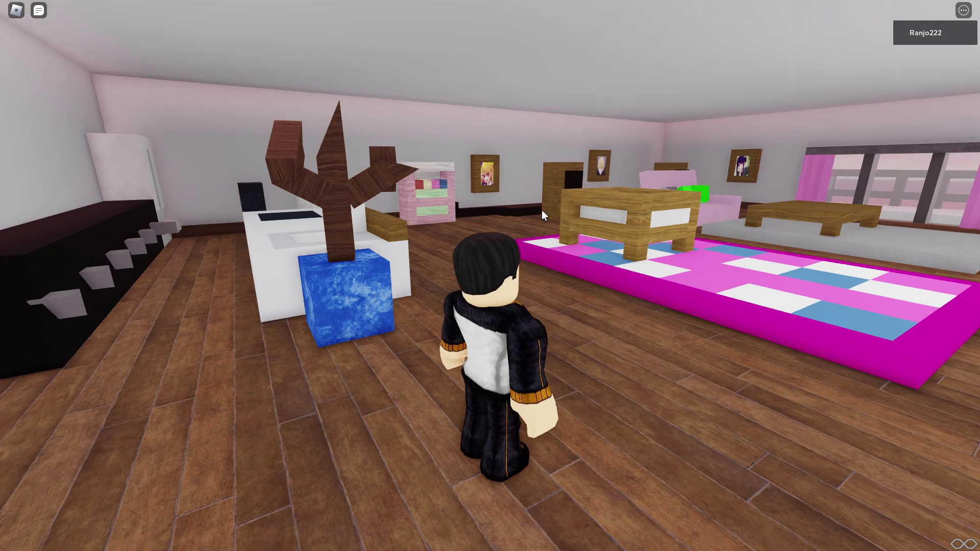
right_click(541, 210)
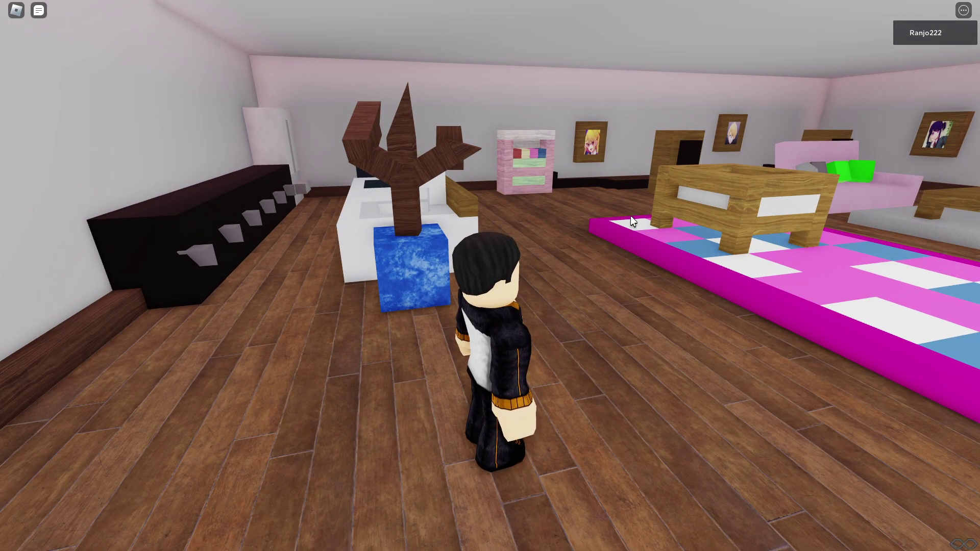
key(w)
key(w)
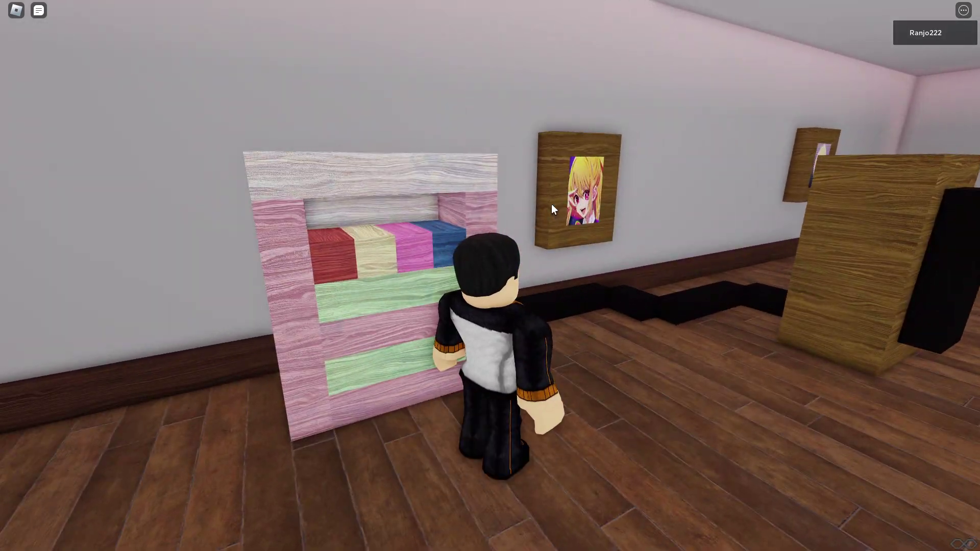
Step: Walk past the bookshelf, posters and TV to the curtained balcony window
key(d)
key(w)
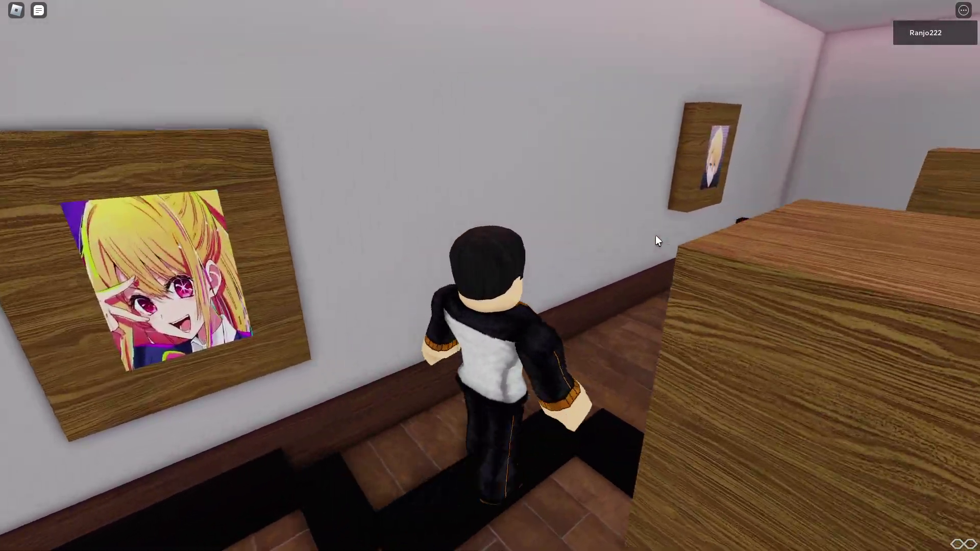
key(w)
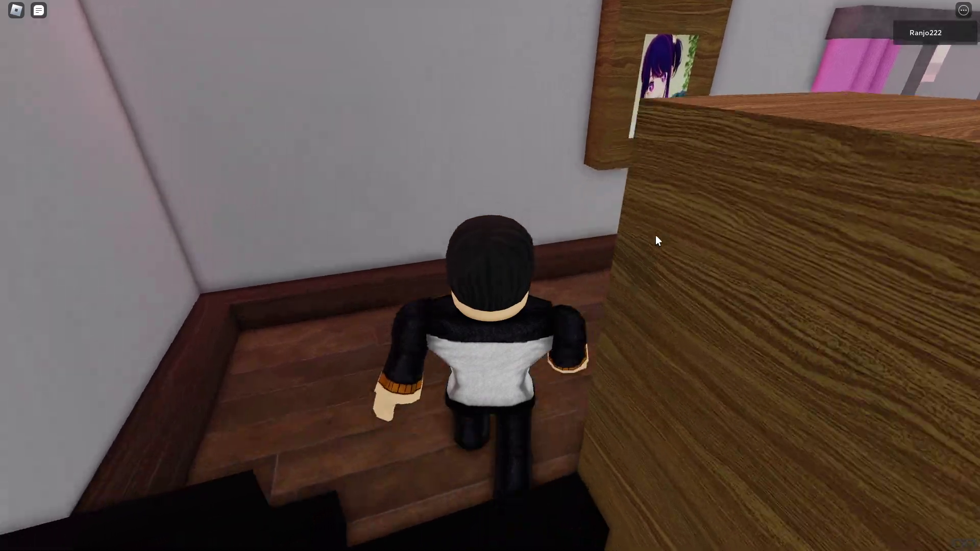
key(w)
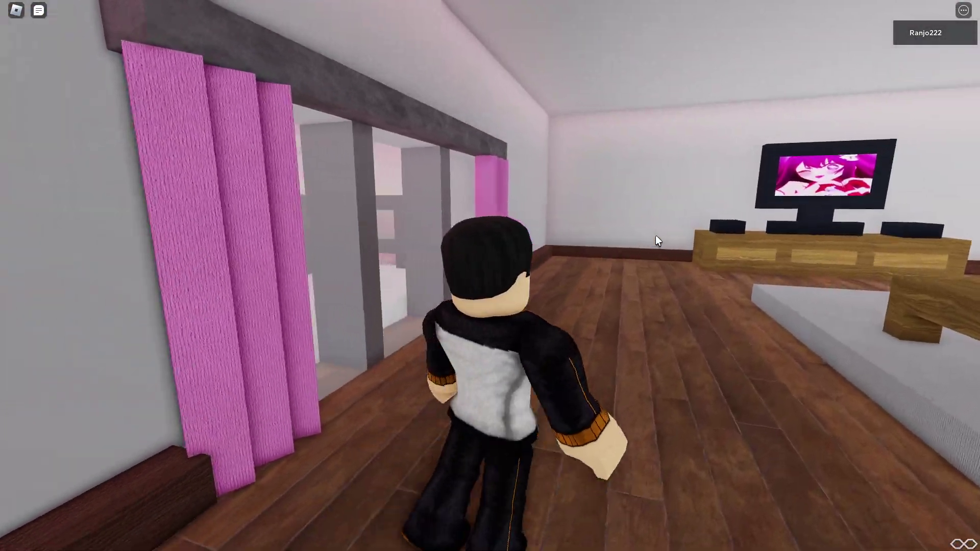
key(w)
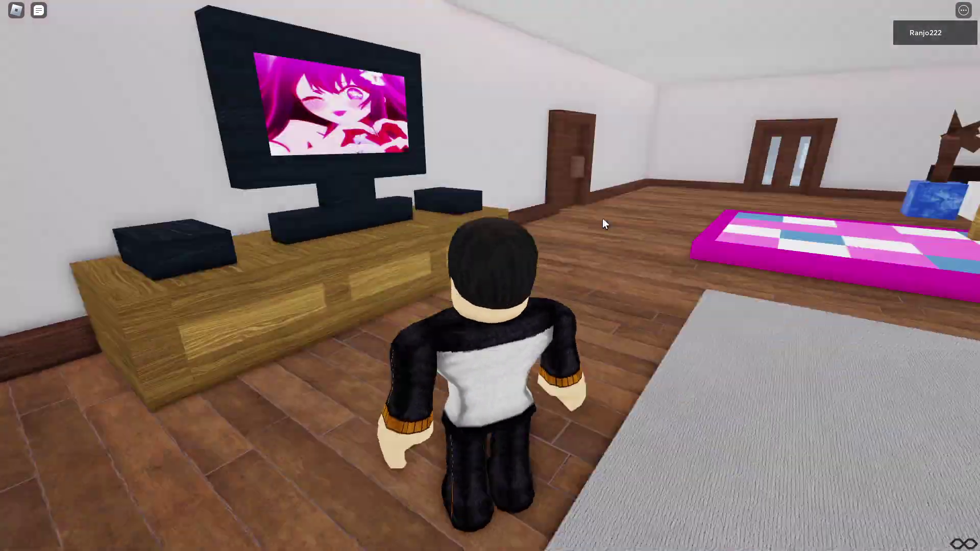
key(w)
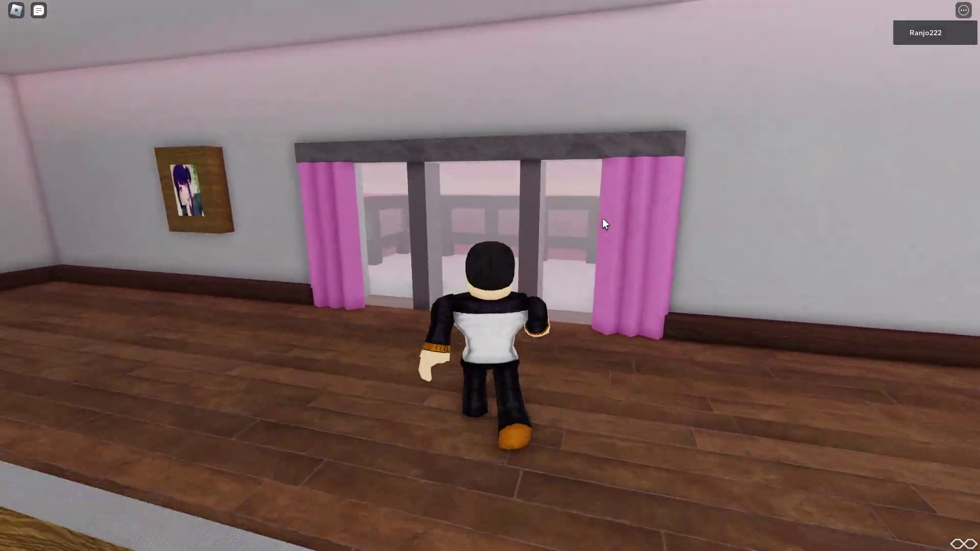
Step: Jump from the balcony onto the roof and orbit the view toward the horizon and balconies
key(space)
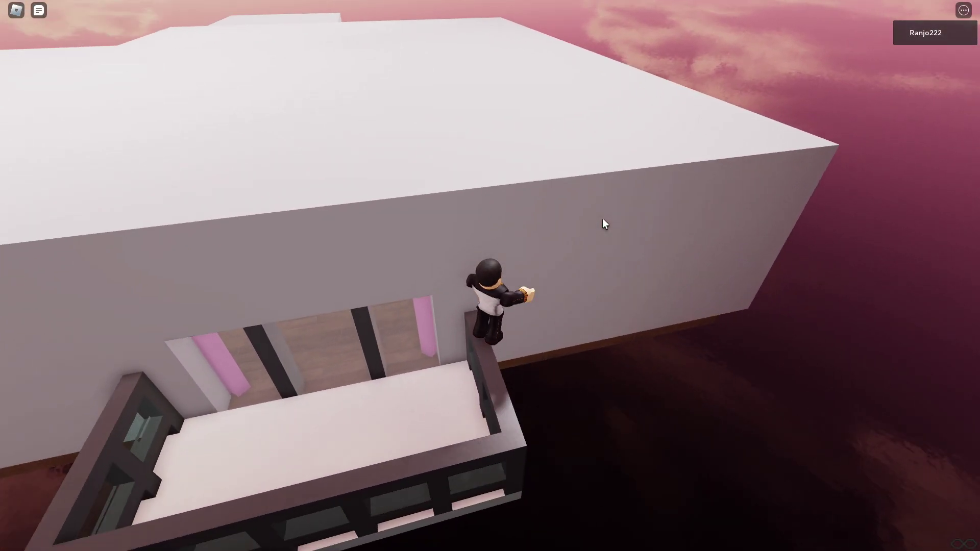
key(w)
scroll(602, 224, down, 5)
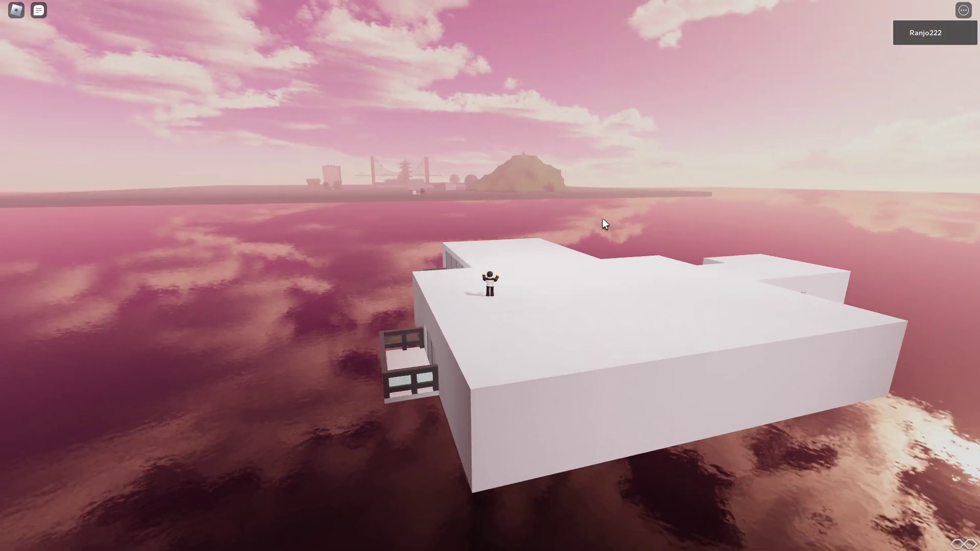
scroll(602, 223, down, 3)
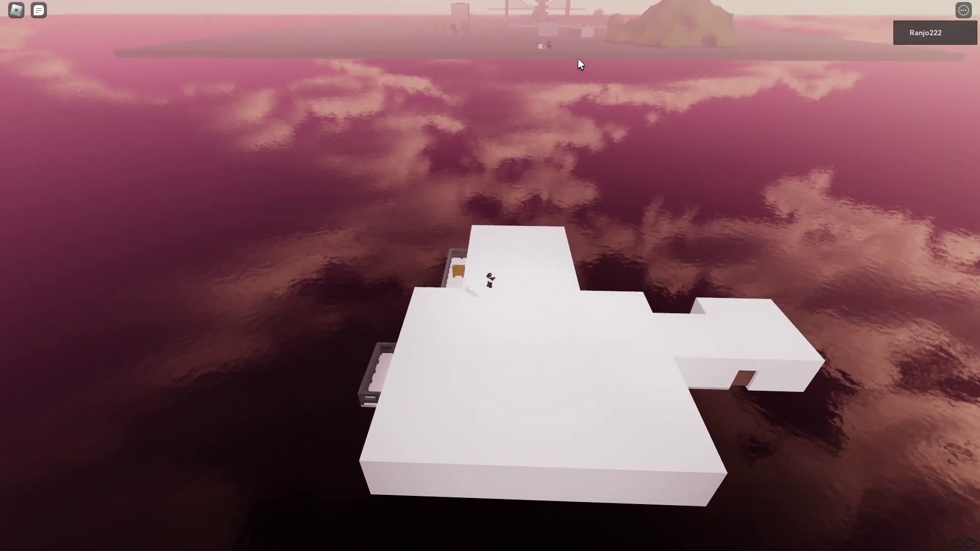
right_click(569, 119)
drag(573, 116, 574, 116)
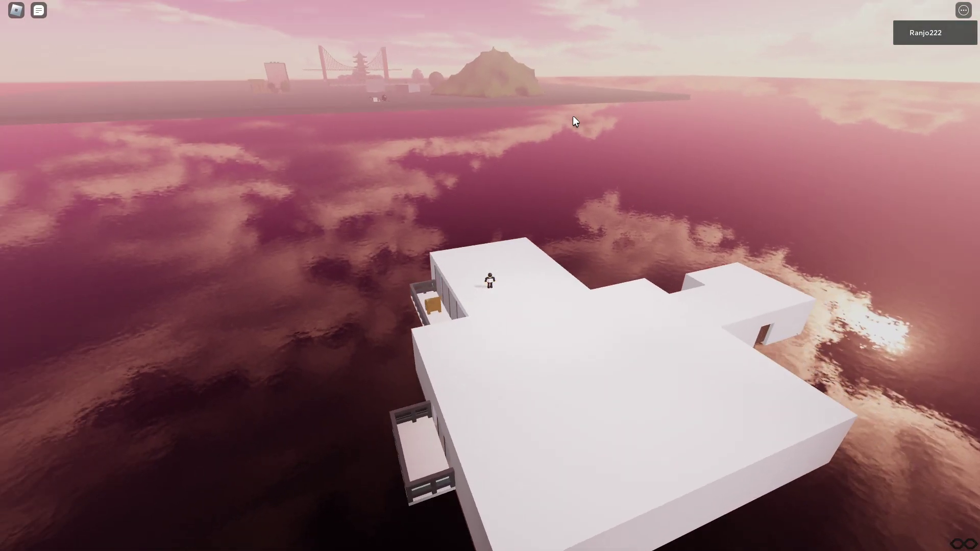
scroll(534, 168, up, 5)
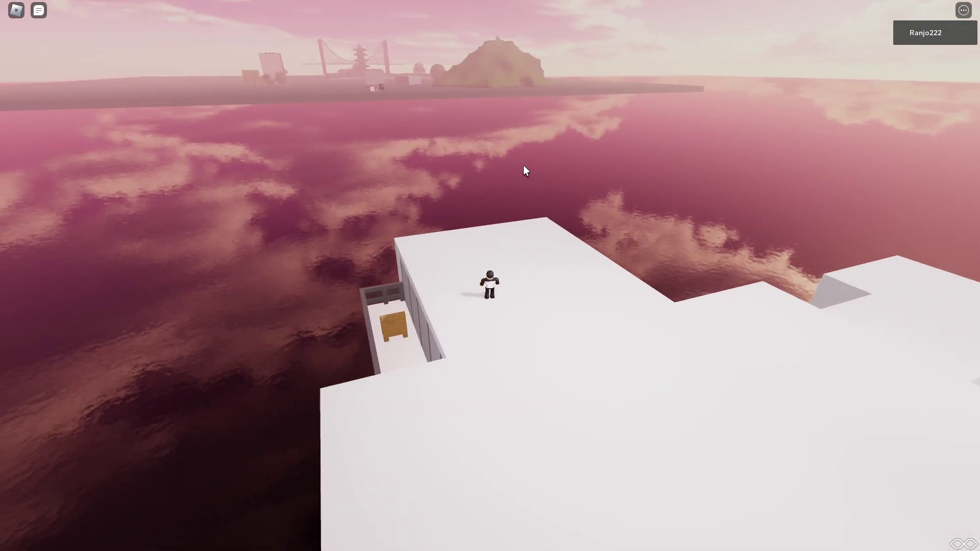
scroll(523, 165, up, 5)
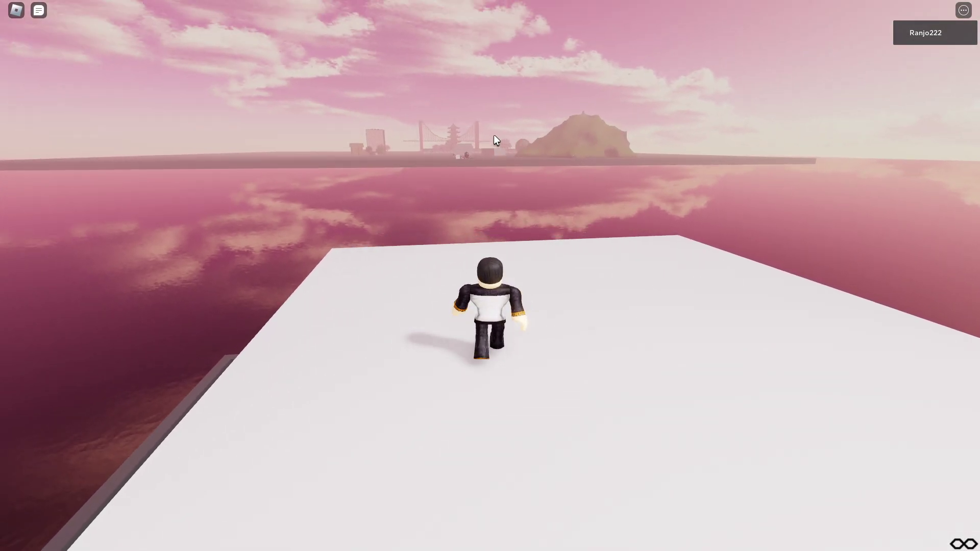
Step: Run across the rooftop toward the balcony edge, orbiting the camera to look down on the roof
key(w)
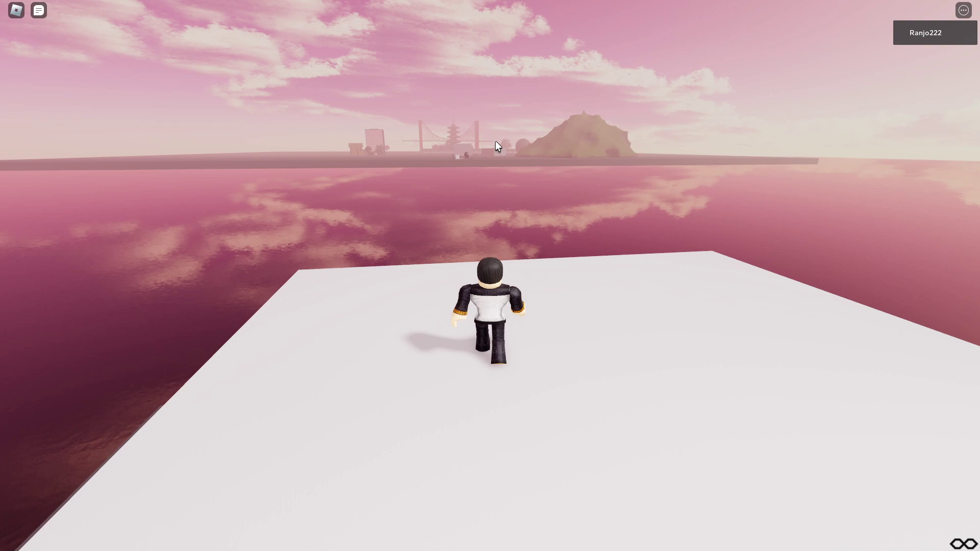
scroll(551, 173, down, 5)
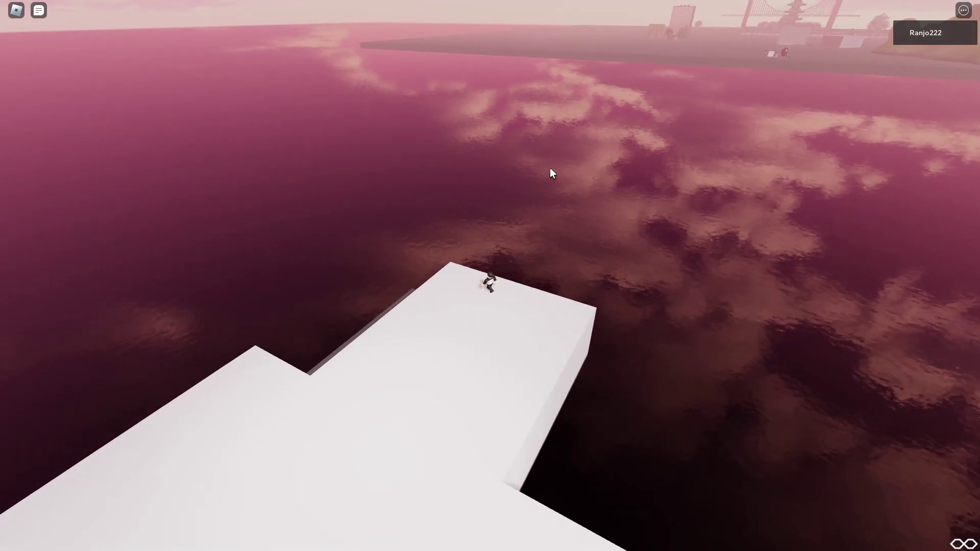
right_click(550, 173)
key(w)
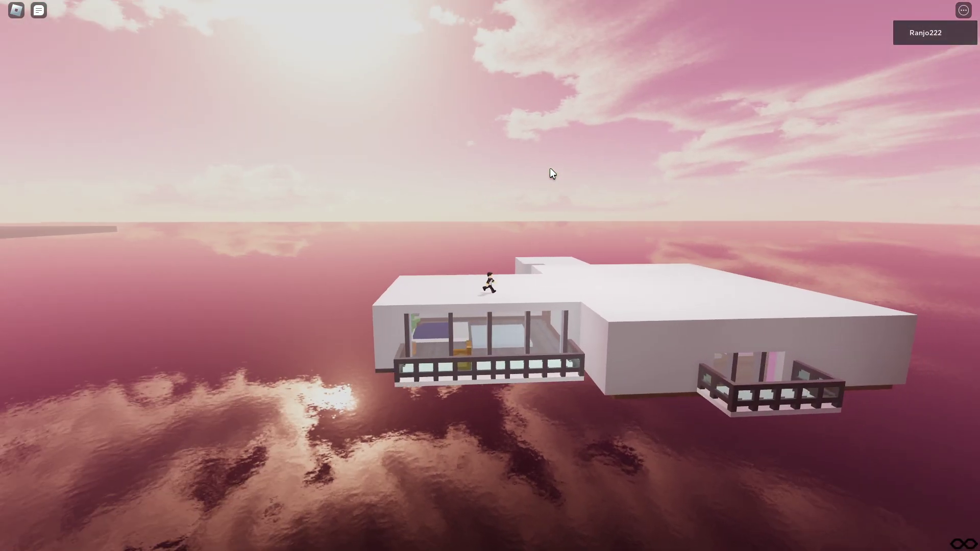
scroll(550, 167, up, 5)
key(w)
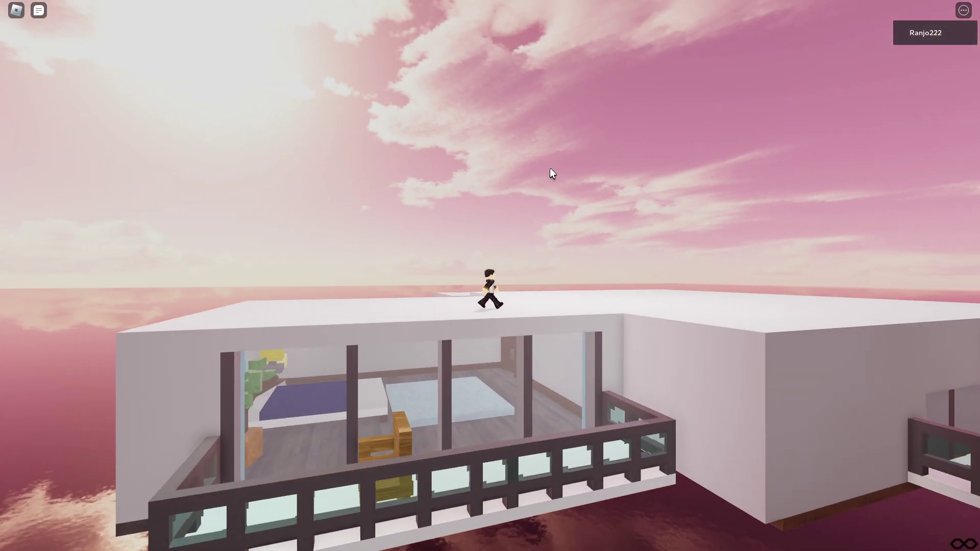
drag(550, 168, 354, 354)
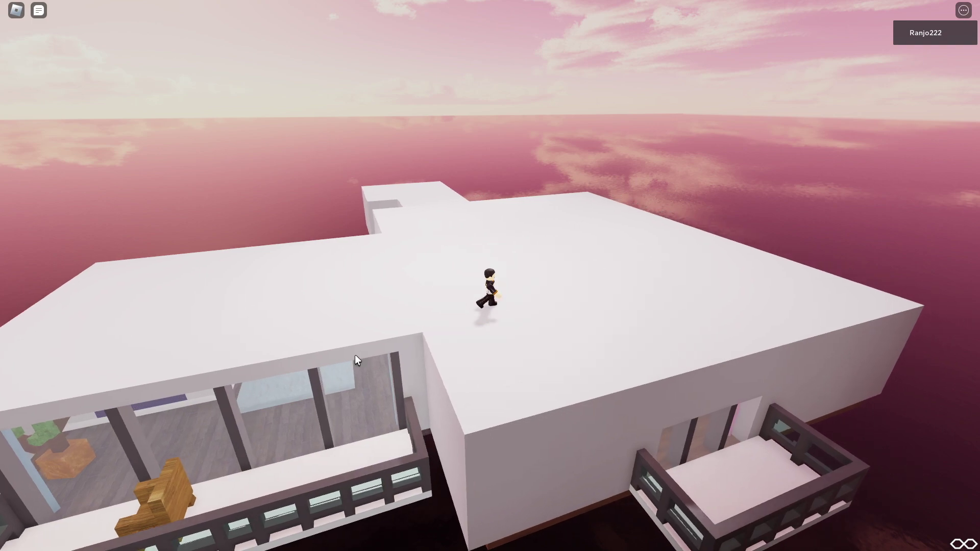
key(w)
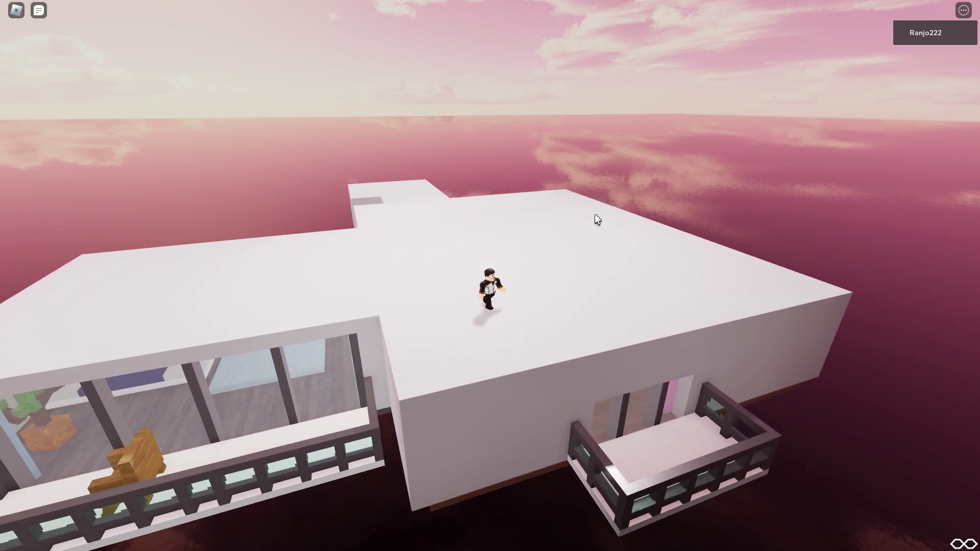
Step: Drop onto the balcony and walk into the living room, past the pink shelf and counter
key(space)
key(w)
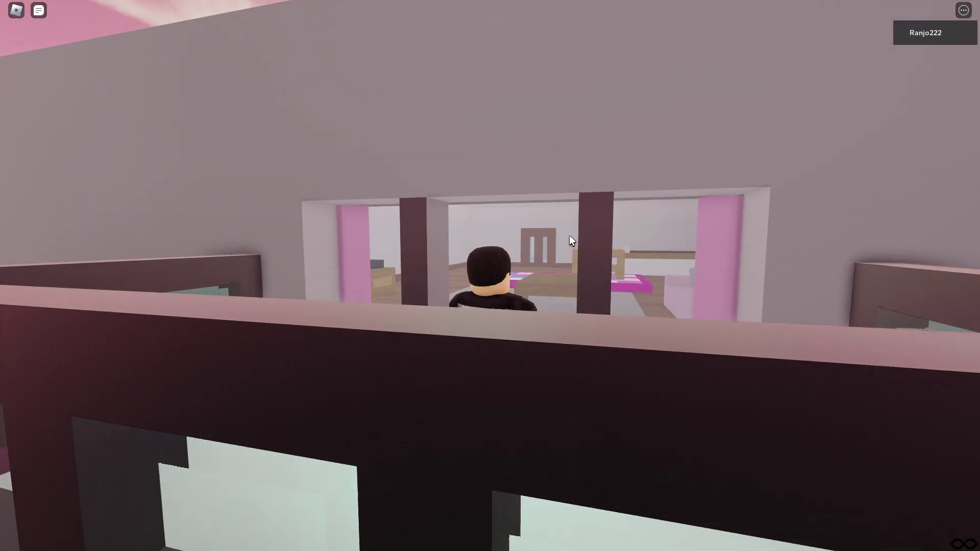
key(w)
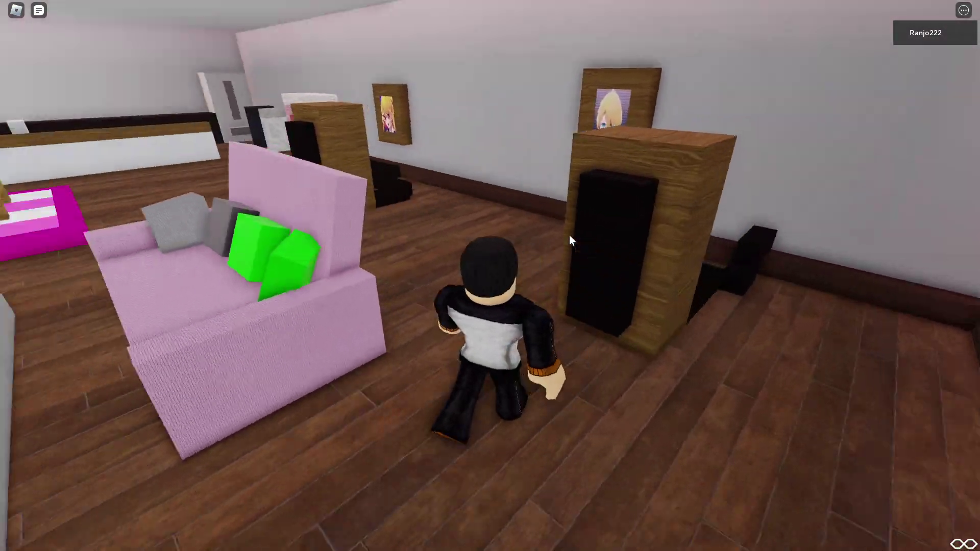
drag(570, 235, 569, 235)
key(w)
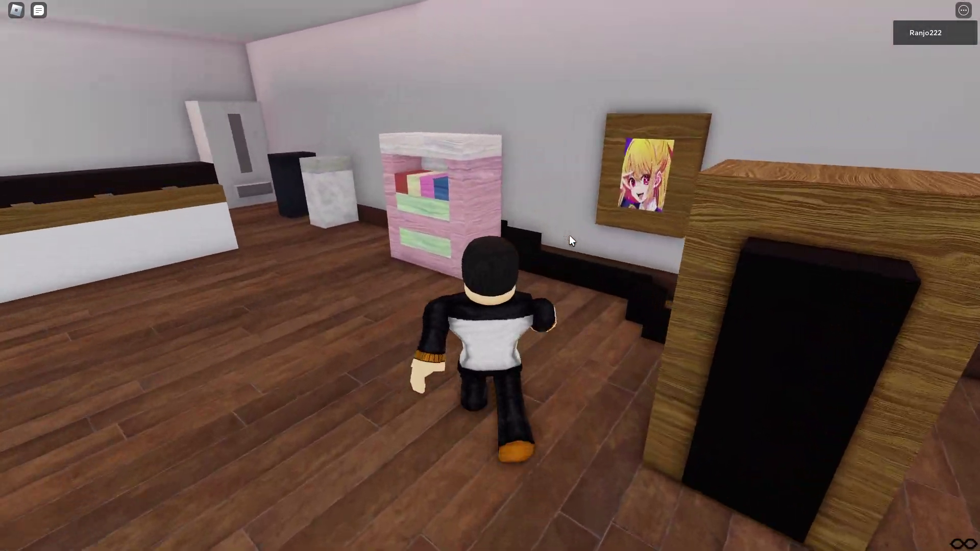
key(w)
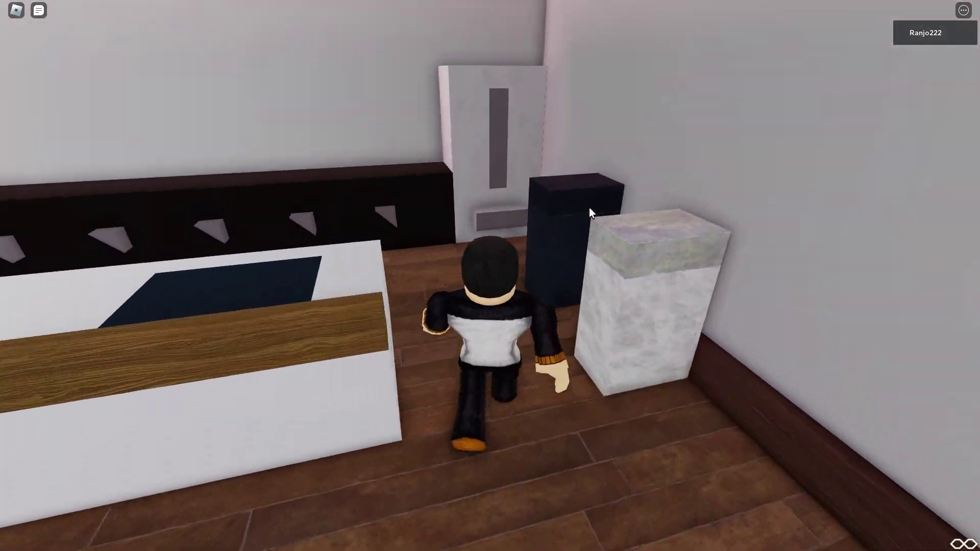
drag(589, 213, 588, 211)
Step: Walk past the TV into the bedroom, cross to its window and turn back
key(w)
key(w)
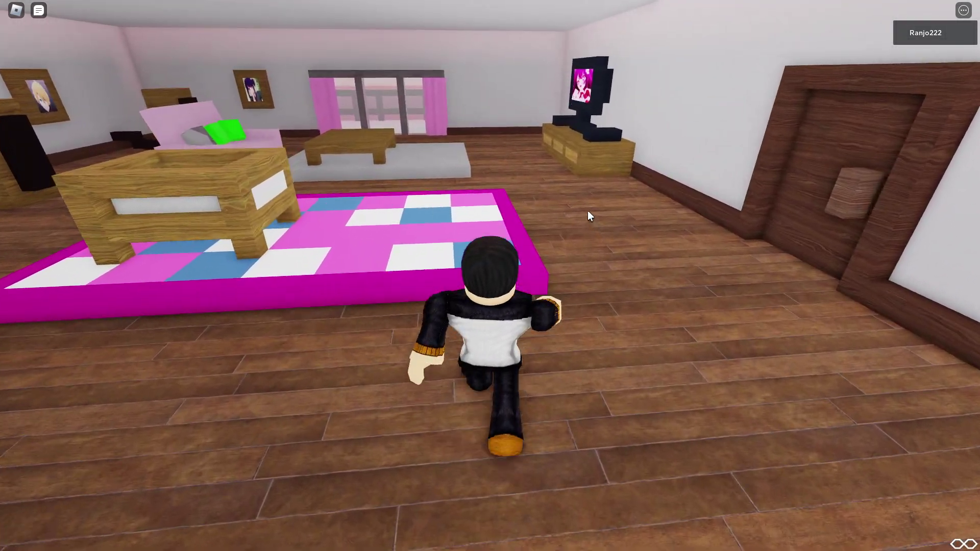
key(w)
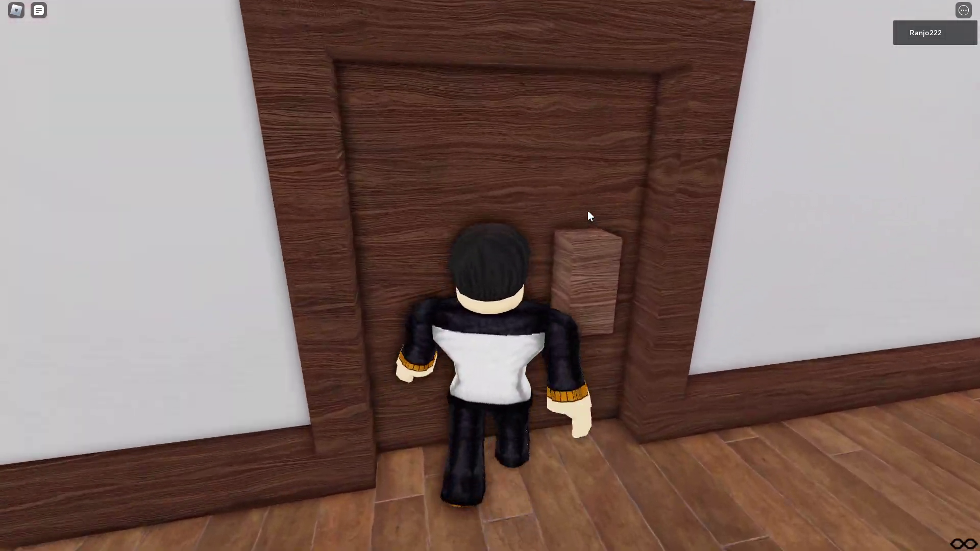
key(w)
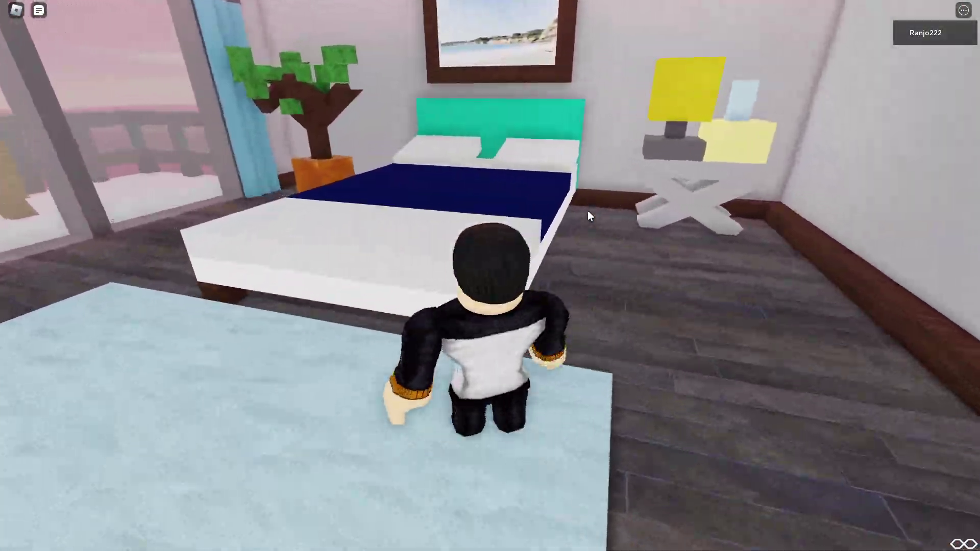
key(w)
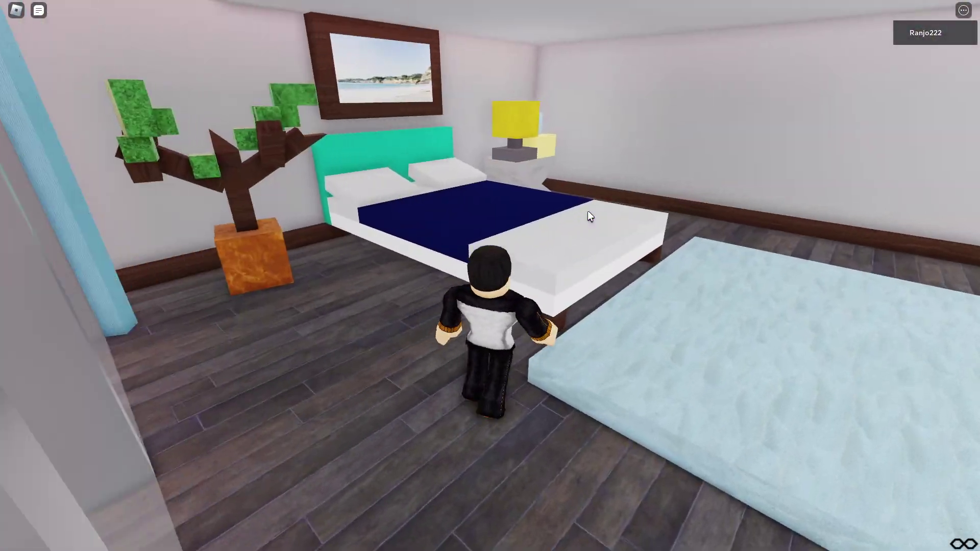
key(s)
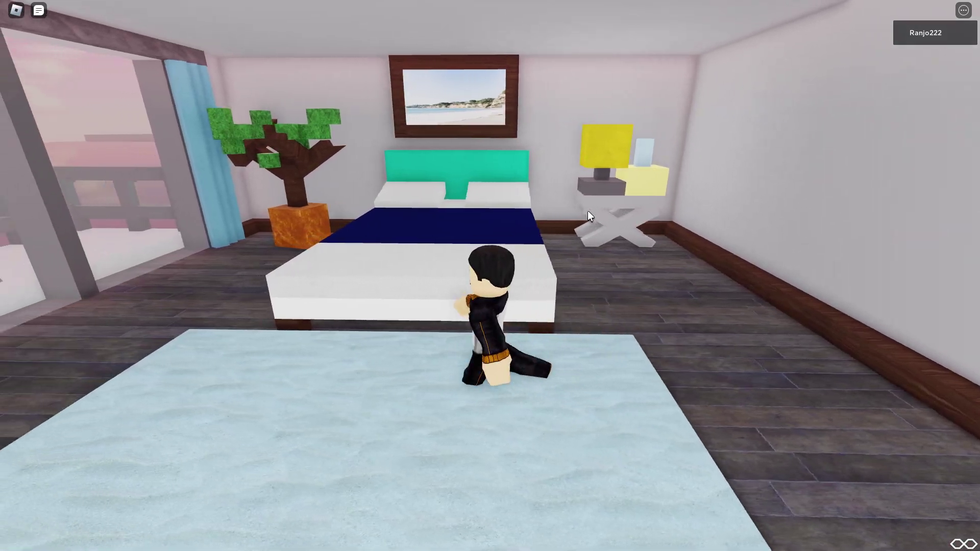
Step: Leave the bedroom and walk down the grey hallway to the wooden double door
key(w)
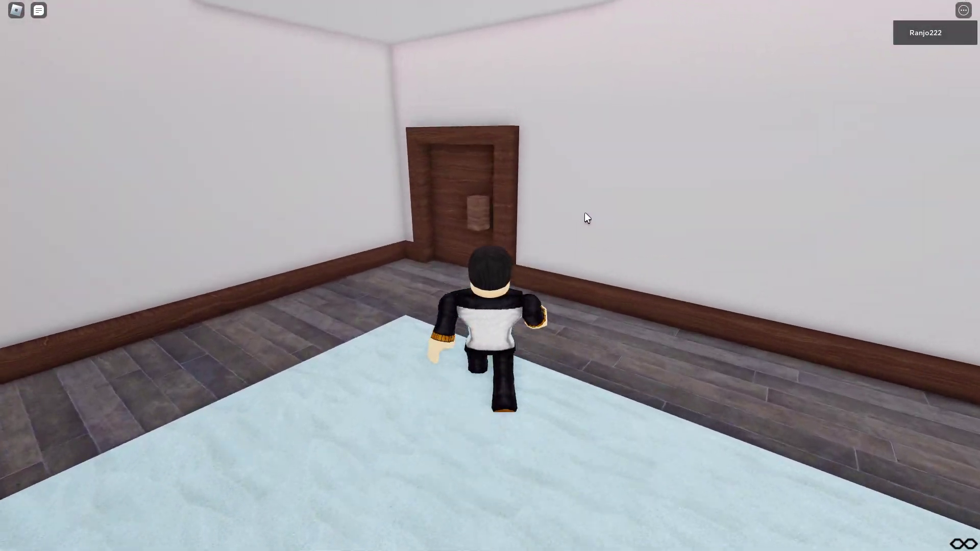
key(w)
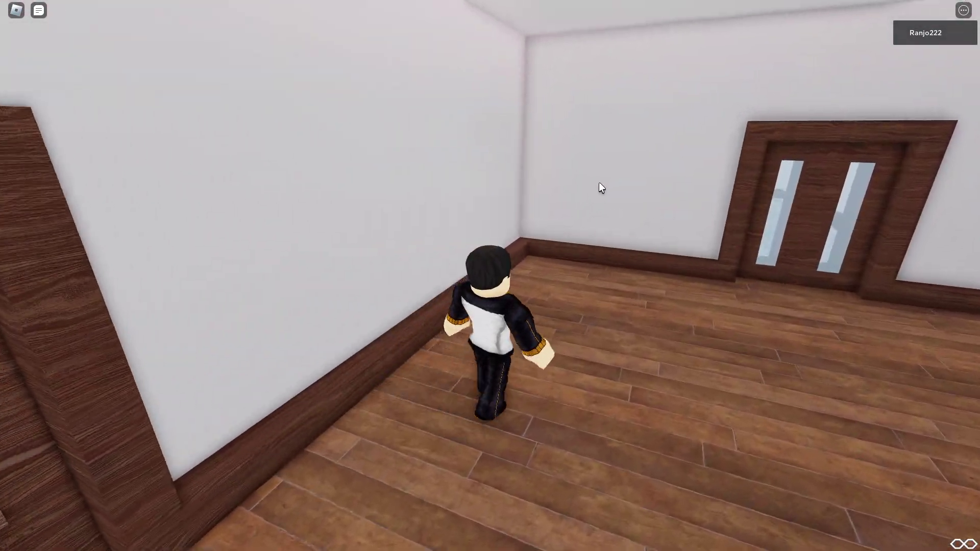
key(w)
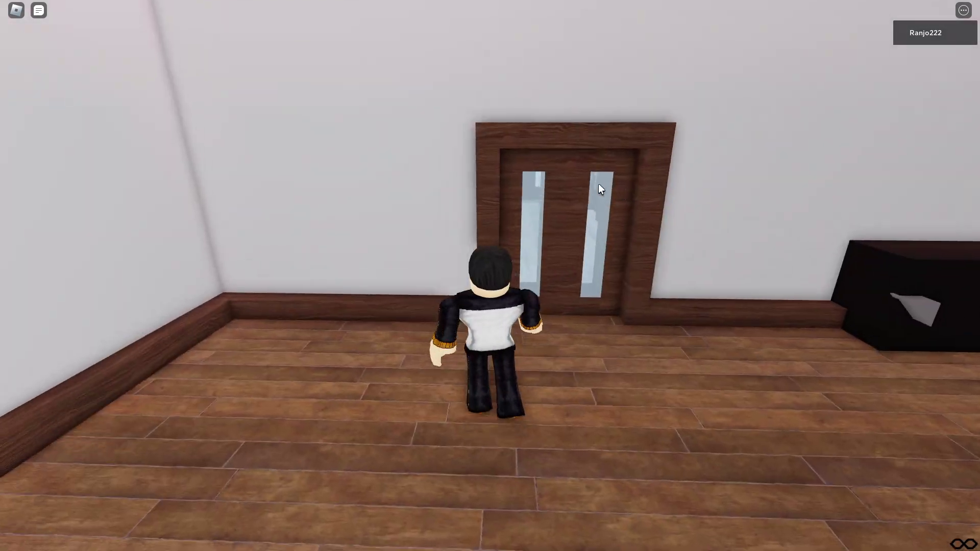
key(w)
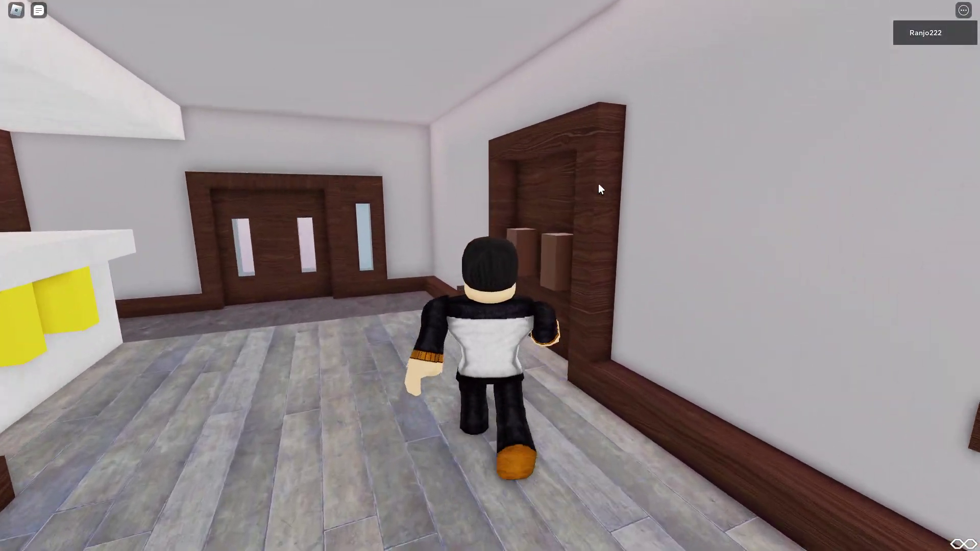
key(w)
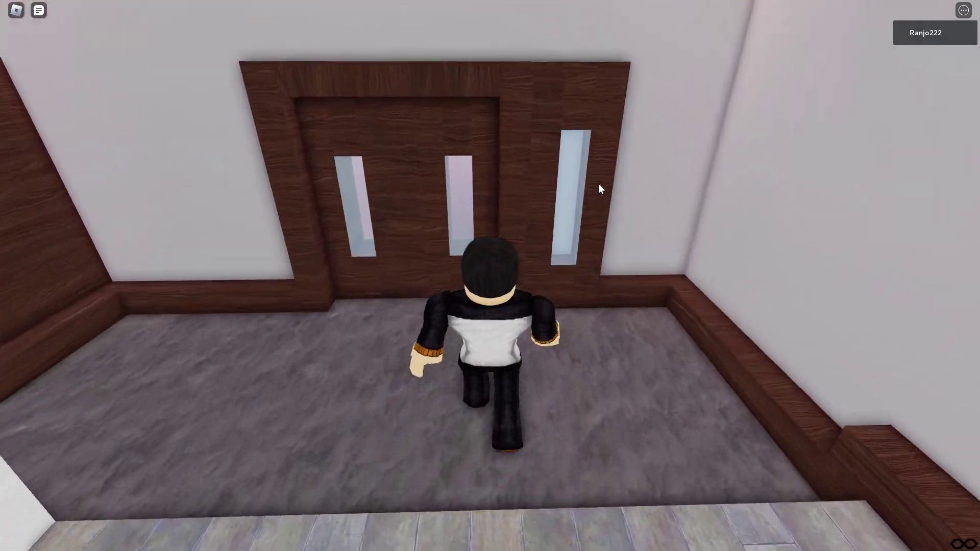
Step: Walk down the hallway into the pink-rug room, past the sofa, toward the curtained glass door
key(w)
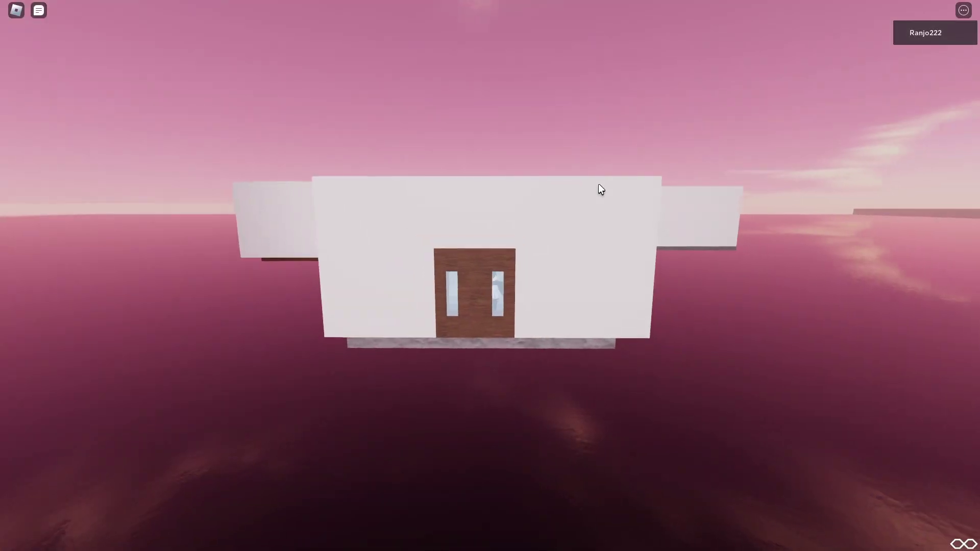
key(w)
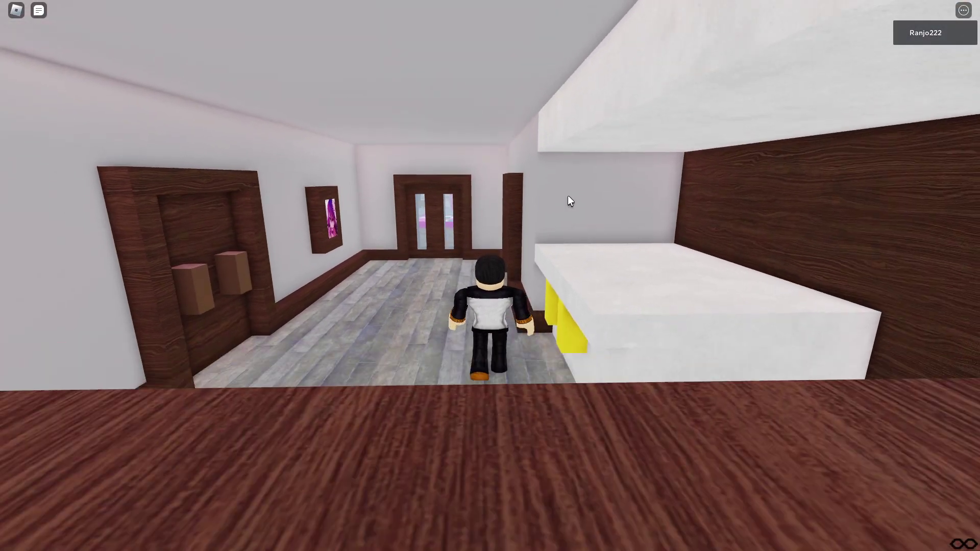
key(w)
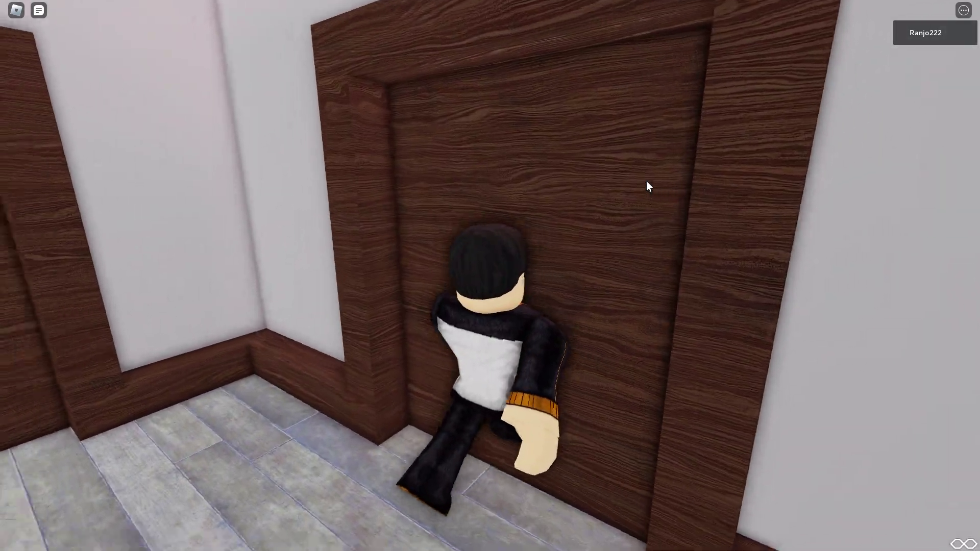
key(w)
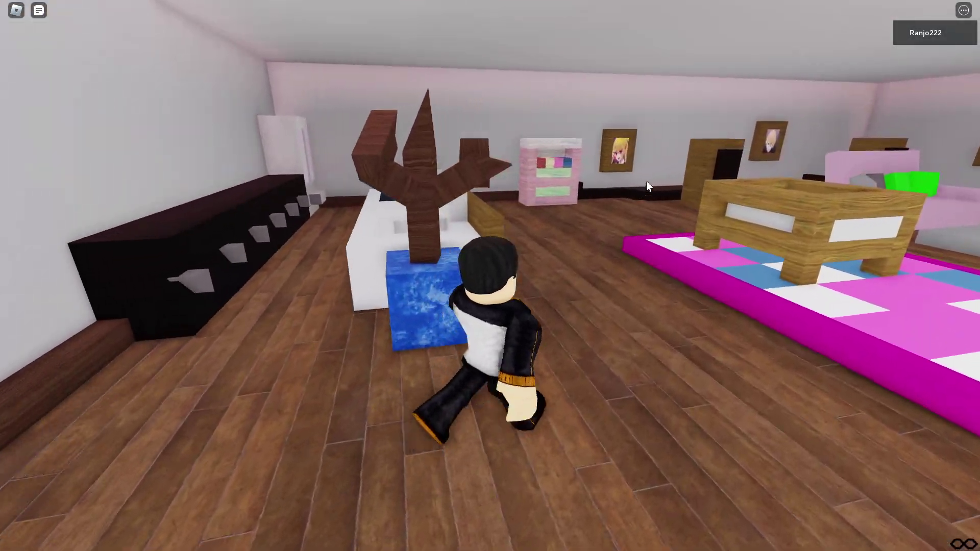
key(w)
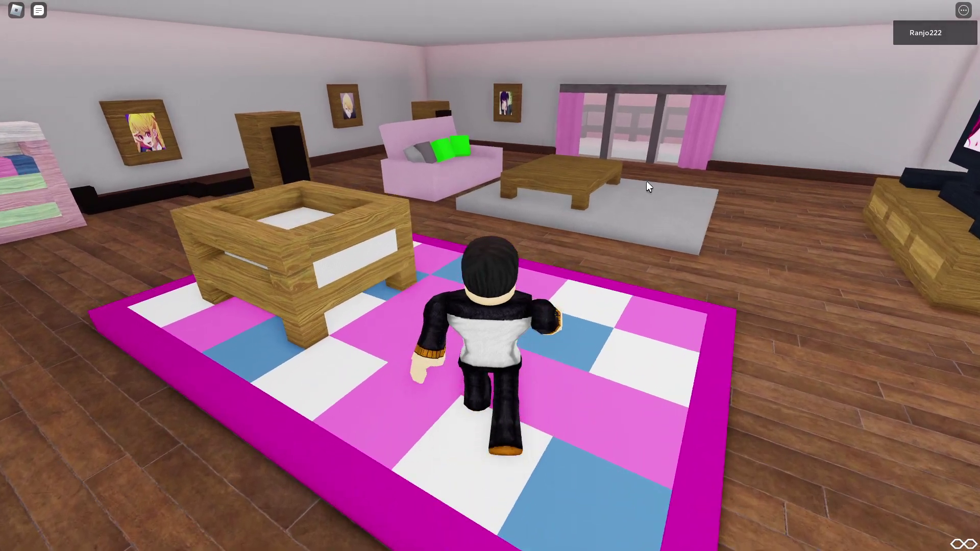
key(w)
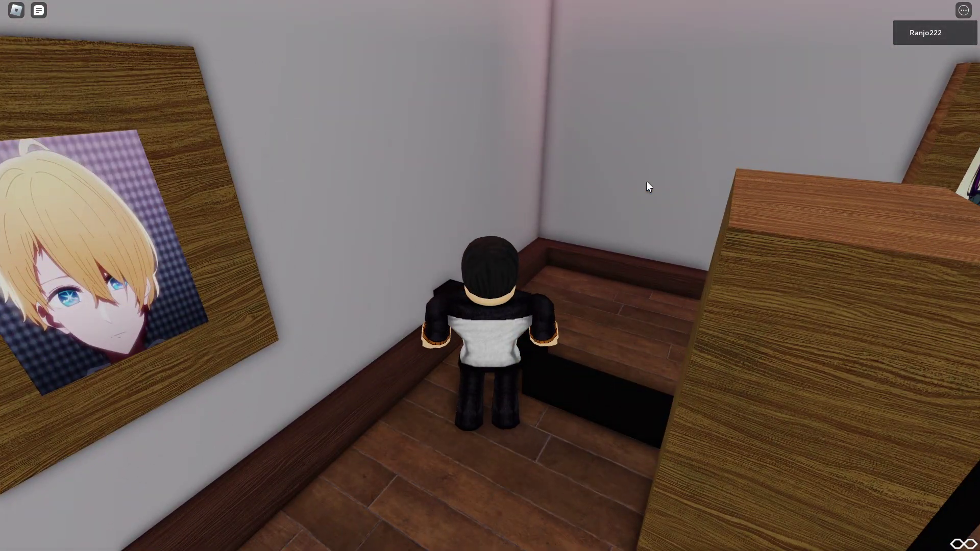
key(s)
key(w)
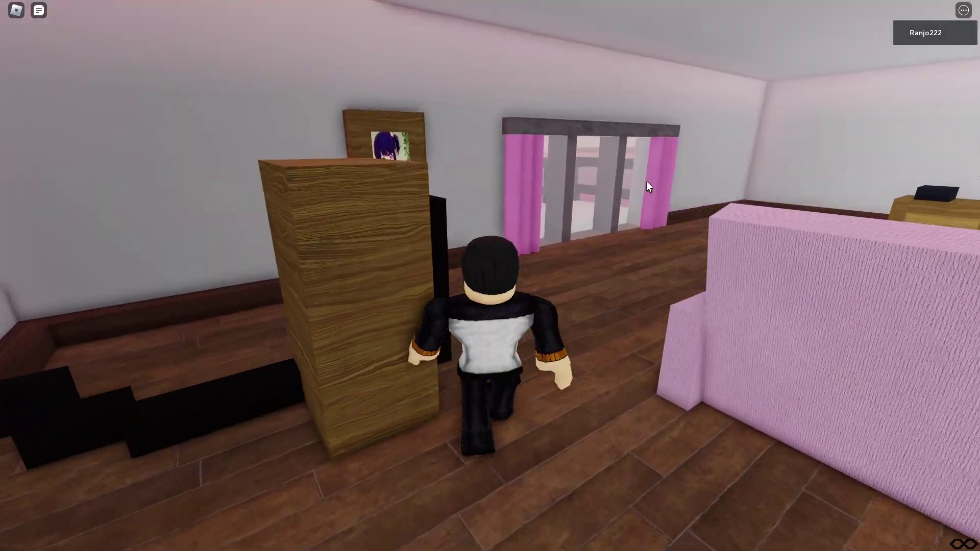
Step: Step onto the balcony, jump up onto the roof, and circle the view around the building
key(w)
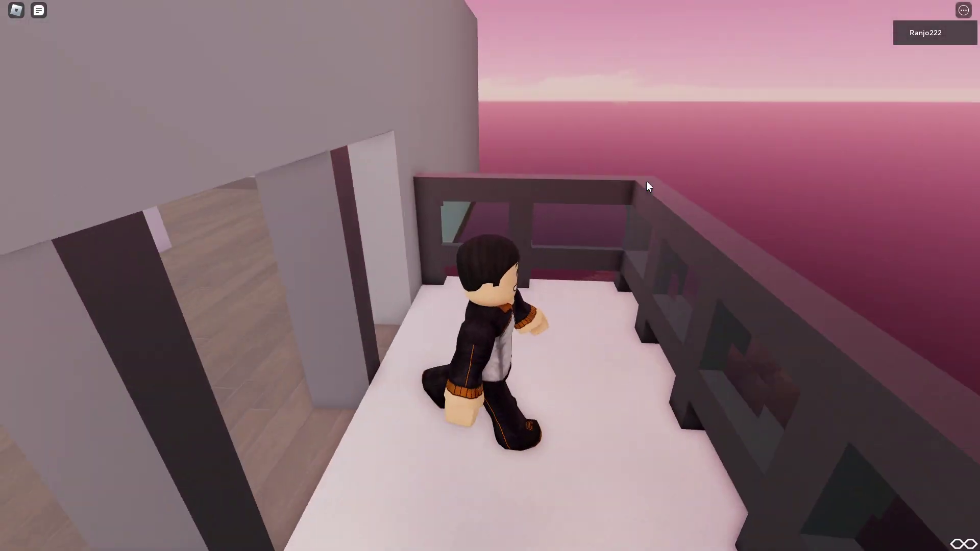
key(space)
key(w)
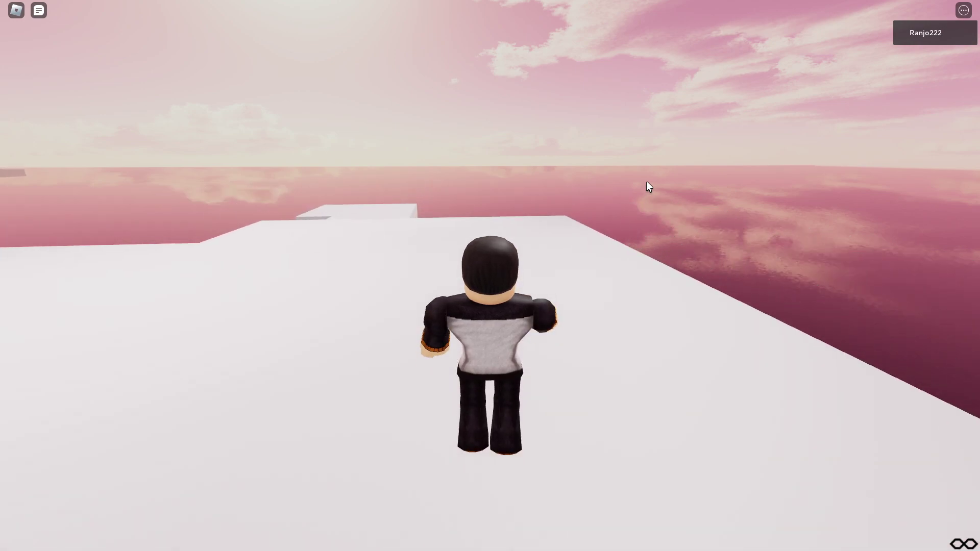
scroll(646, 181, down, 8)
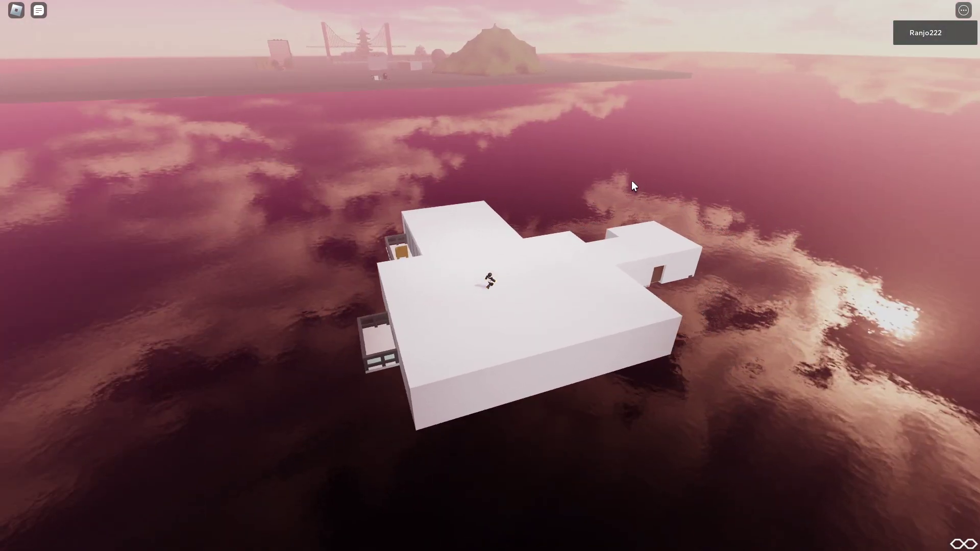
key(Right)
key(Right)
key(Right)
key(Right)
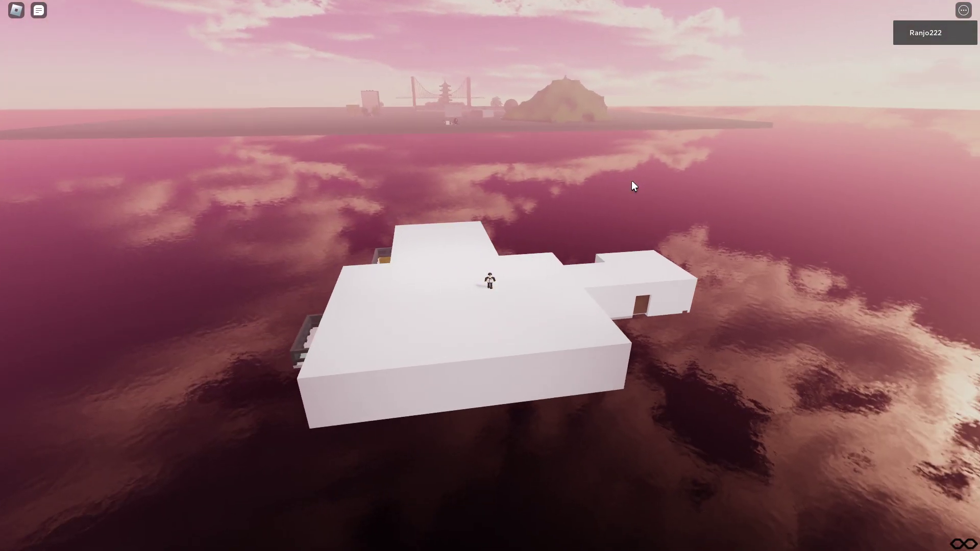
key(Right)
key(Right)
scroll(632, 180, up, 8)
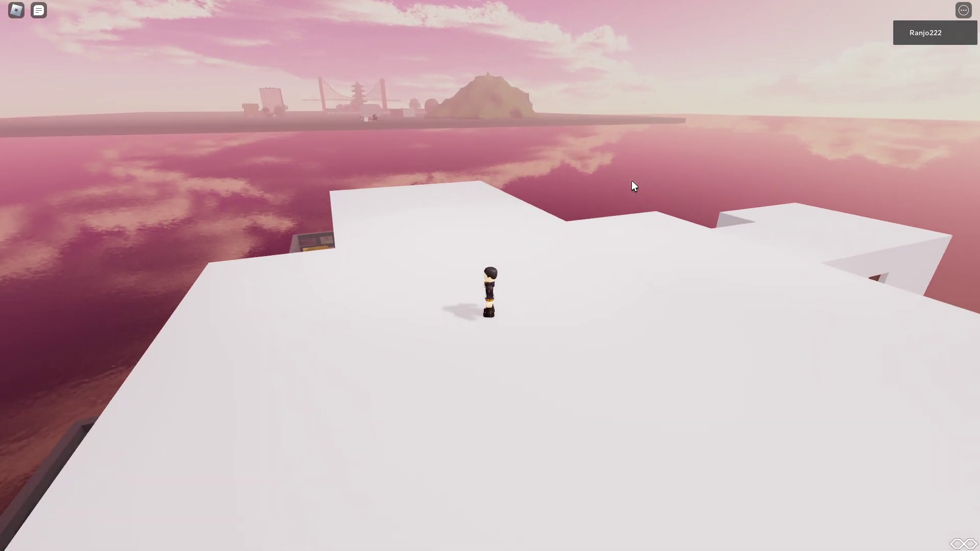